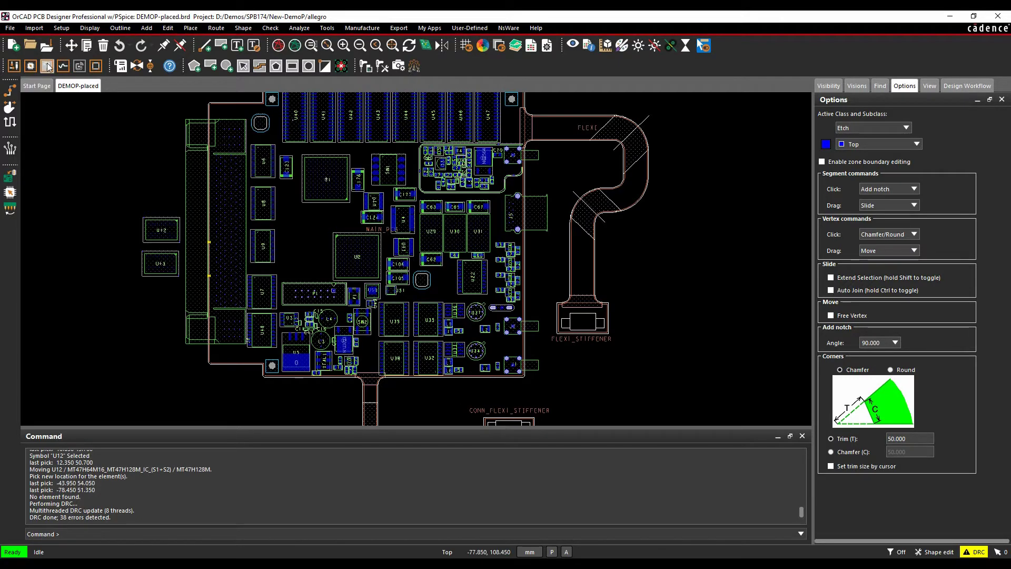
- Move U12 to the left of the board beside U13, then launch Setup > Constraints
{"action": "left_click", "coordinate": [31, 66]}
{"action": "left_click", "coordinate": [158, 227]}
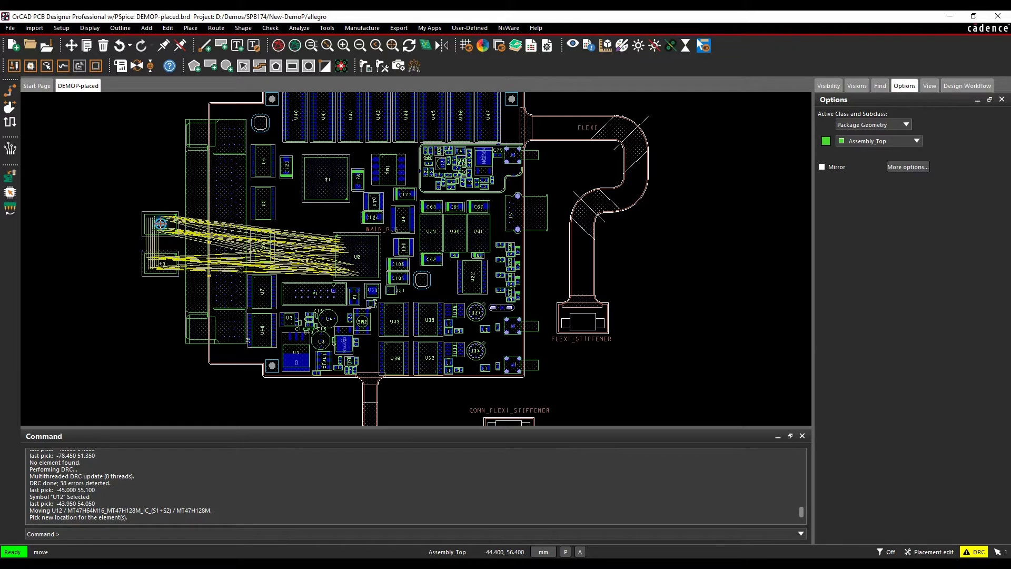
{"action": "left_click", "coordinate": [160, 223]}
{"action": "right_click", "coordinate": [139, 190]}
{"action": "left_click", "coordinate": [104, 194]}
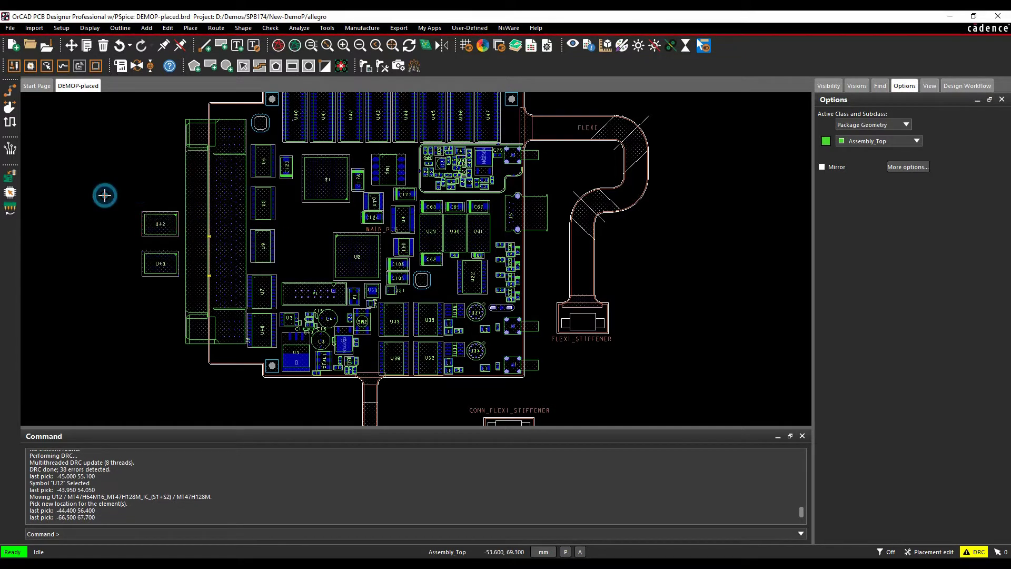
{"action": "left_click", "coordinate": [66, 28]}
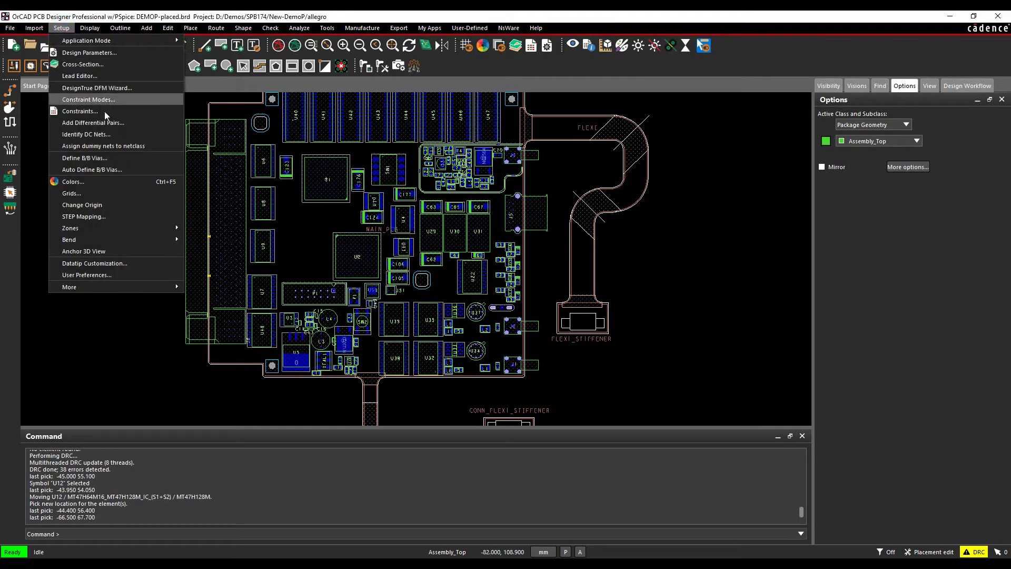
- Switch Constraint Manager to the Min/Max Propagation Delays worksheet
{"action": "left_click", "coordinate": [95, 111]}
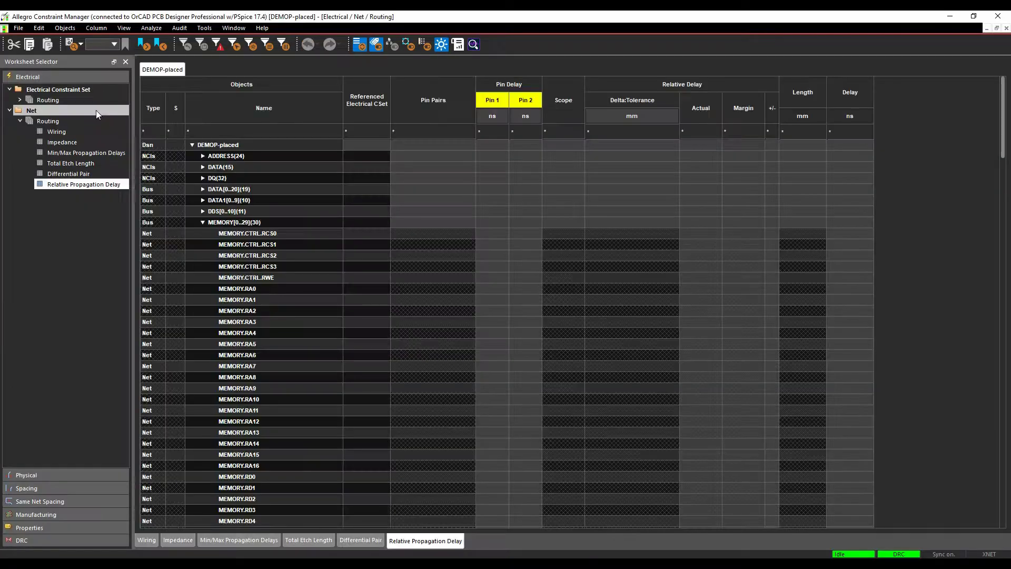
{"action": "left_click", "coordinate": [72, 164]}
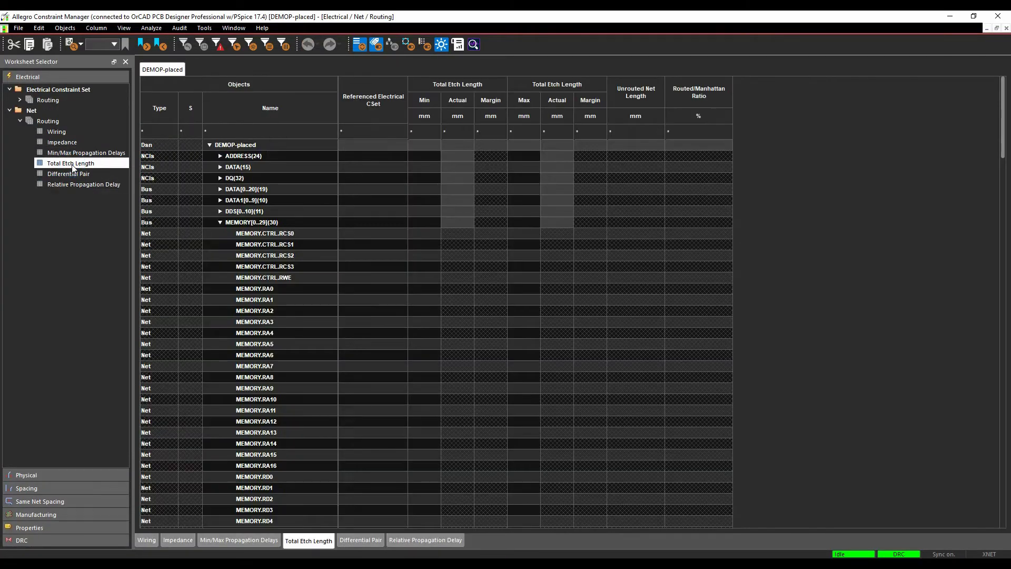
{"action": "left_click", "coordinate": [73, 154]}
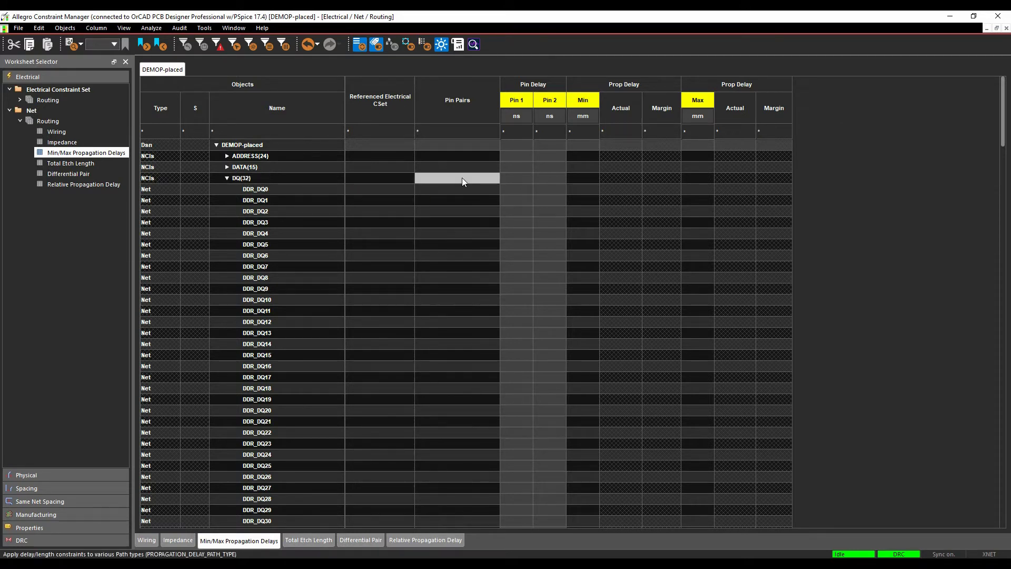
- Set the DQ(32) class minimum propagation delay to 11 mm and maximum to 23 mm
{"action": "left_click", "coordinate": [593, 178]}
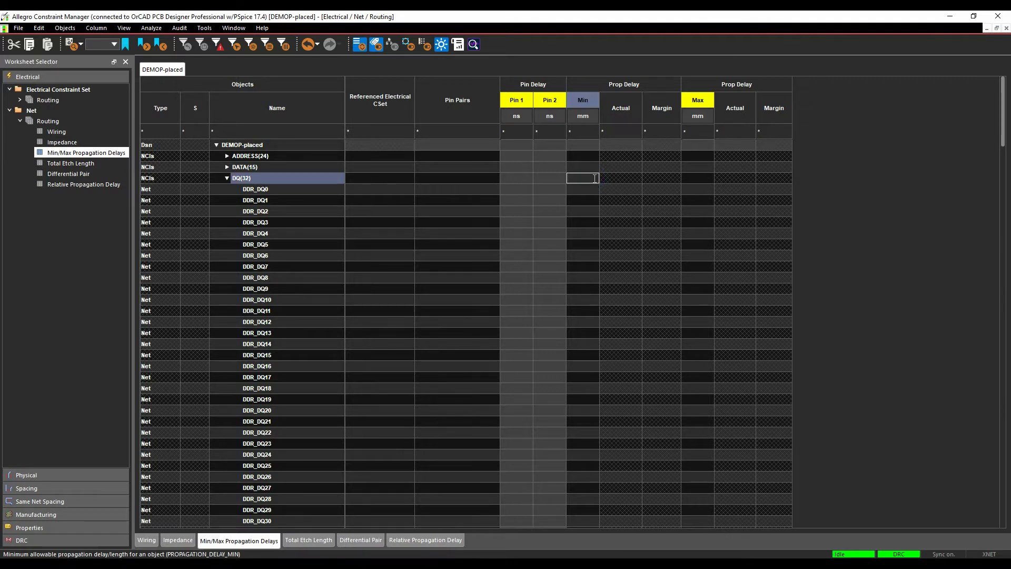
{"action": "key", "text": "Return"}
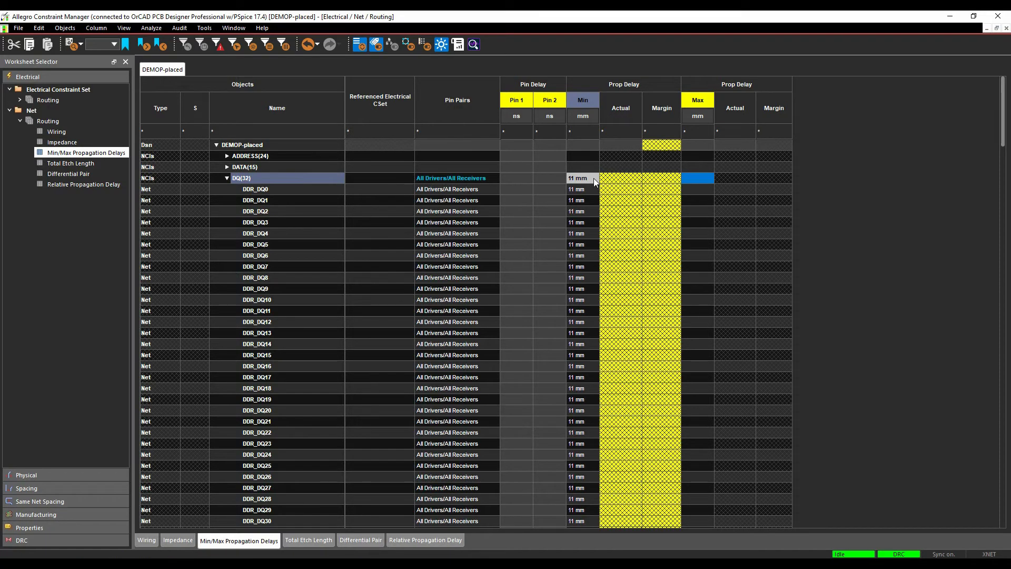
{"action": "type", "text": "23"}
{"action": "key", "text": "Return"}
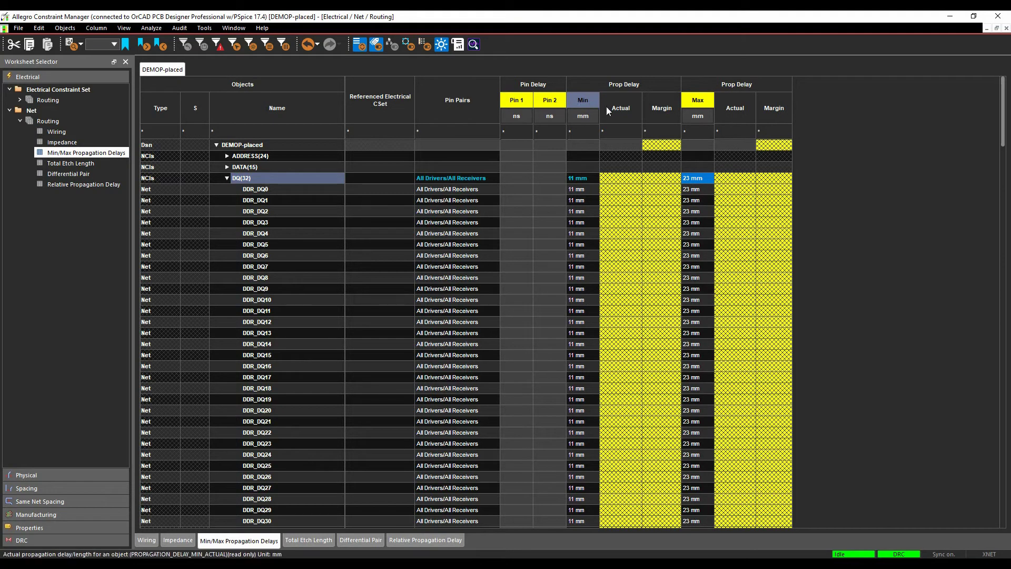
- Turn on Electrical propagation delay checking in Analysis Modes, apply it, and minimize Constraint Manager
{"action": "right_click", "coordinate": [701, 101]}
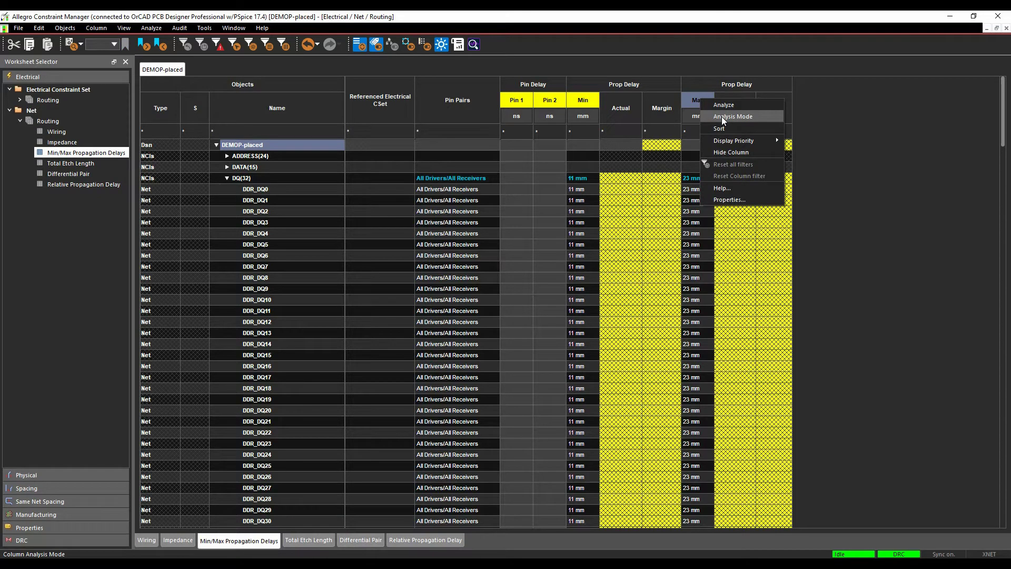
{"action": "left_click", "coordinate": [151, 28]}
{"action": "left_click", "coordinate": [152, 28]}
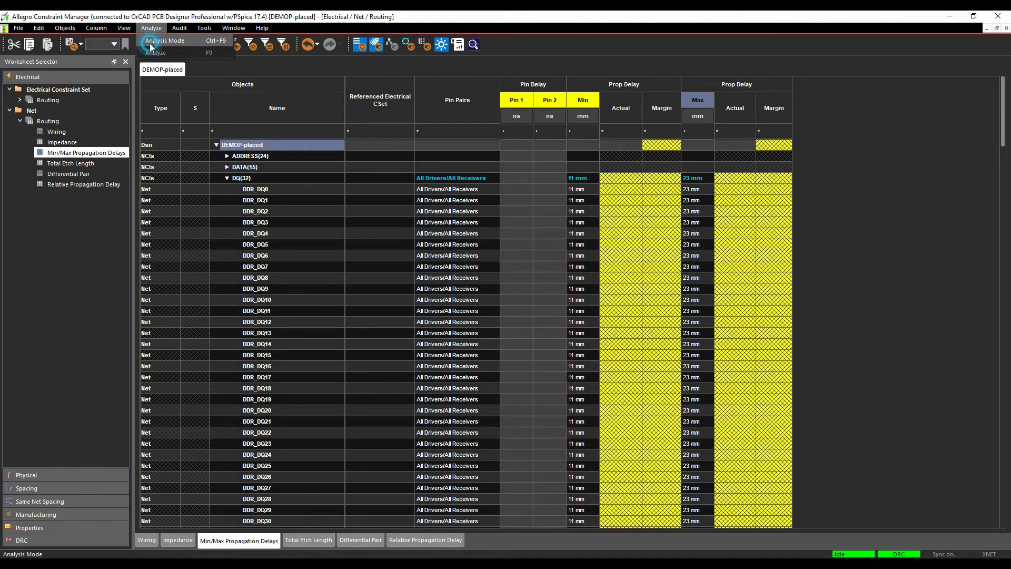
{"action": "left_click", "coordinate": [151, 41]}
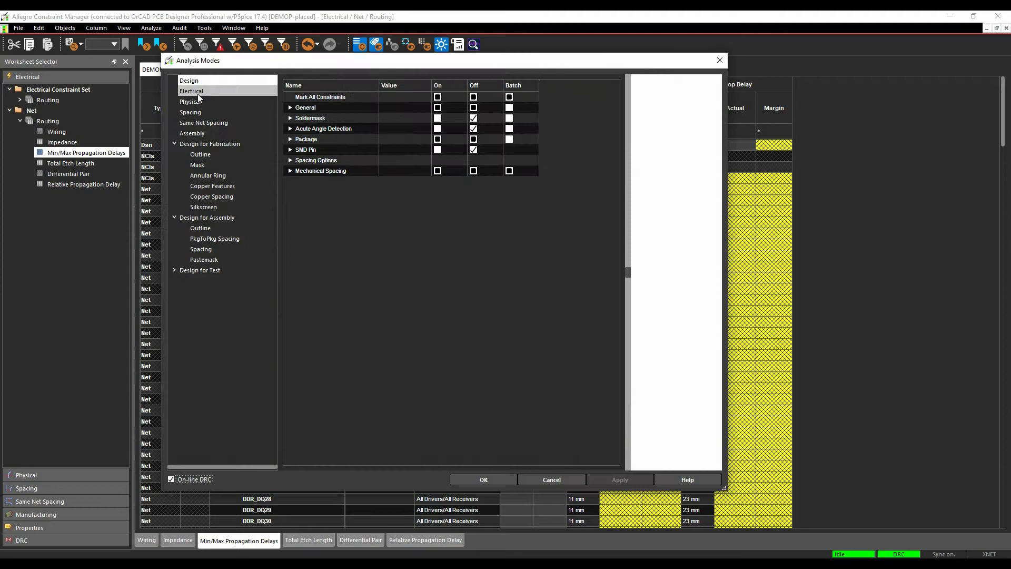
{"action": "left_click", "coordinate": [198, 93]}
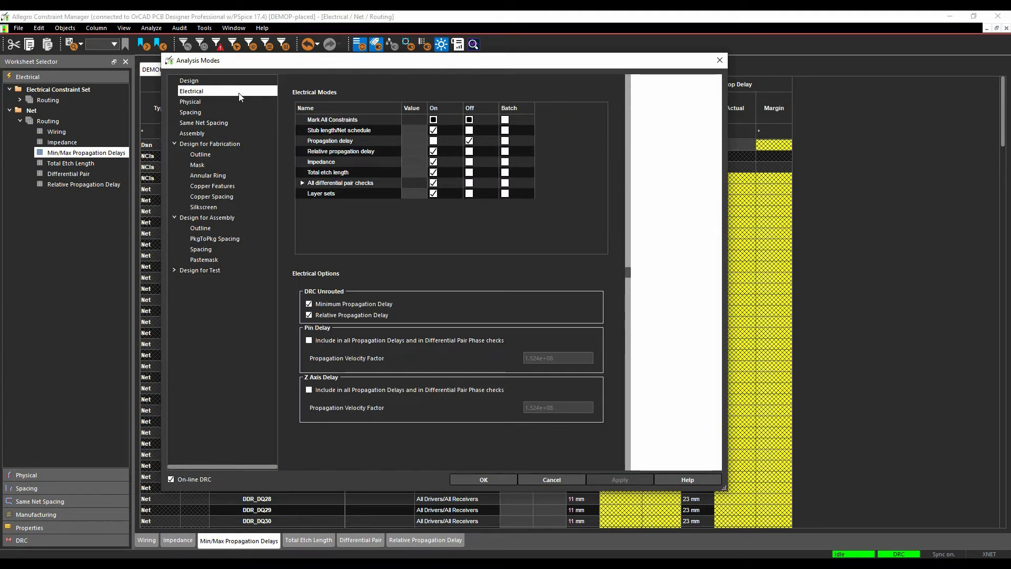
{"action": "left_click", "coordinate": [433, 141]}
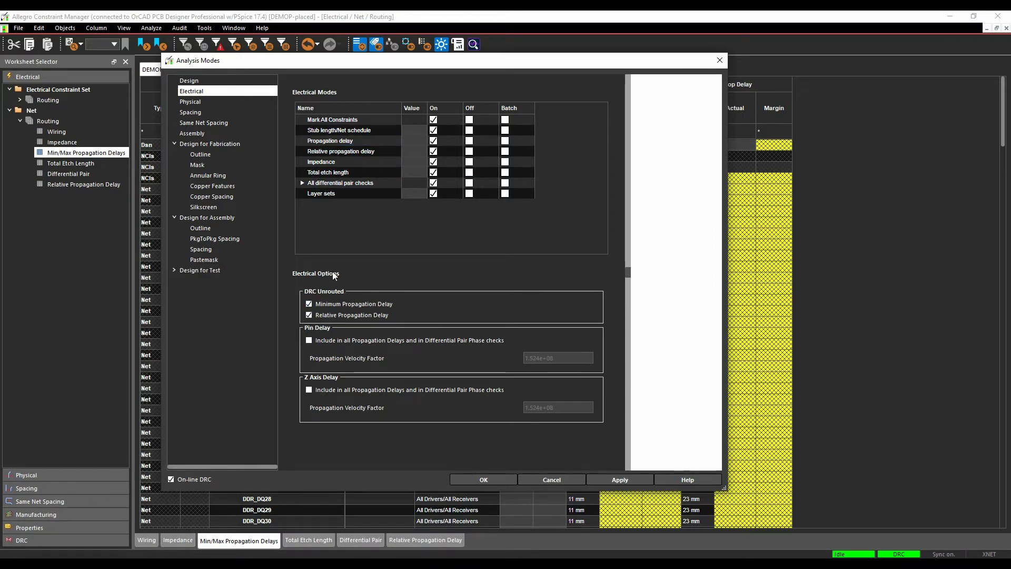
{"action": "left_click", "coordinate": [605, 480]}
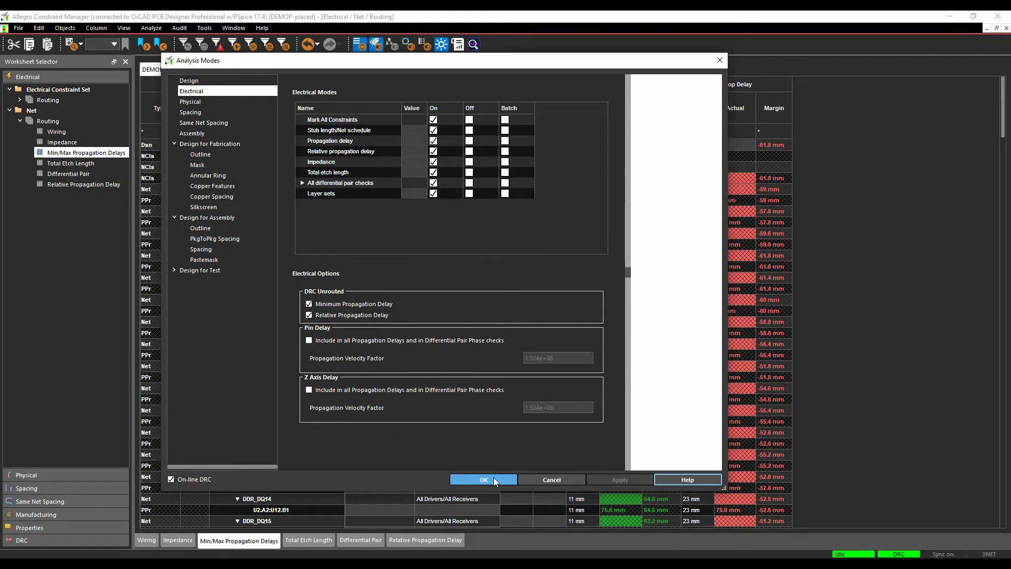
{"action": "left_click", "coordinate": [495, 480]}
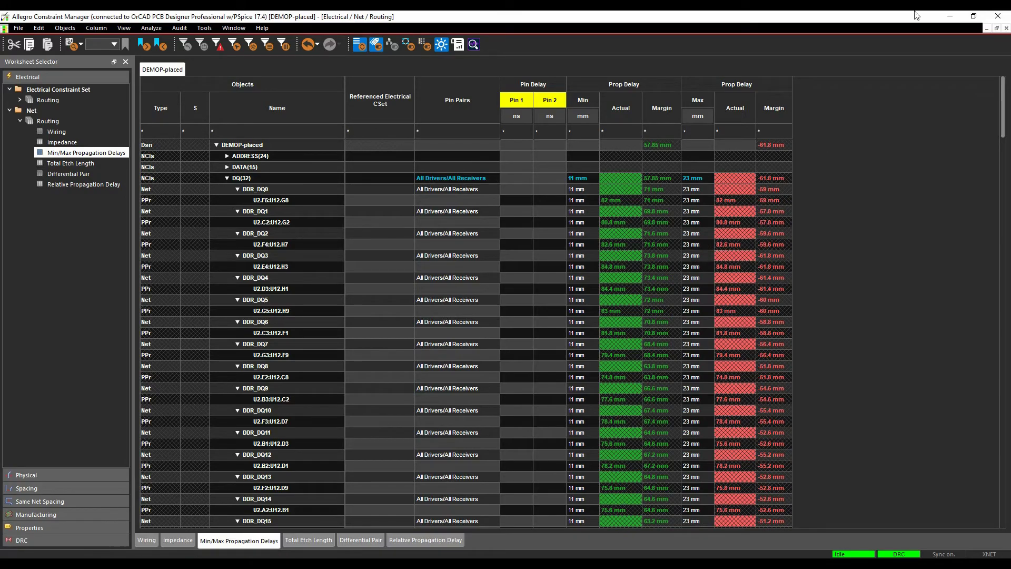
{"action": "left_click", "coordinate": [950, 16]}
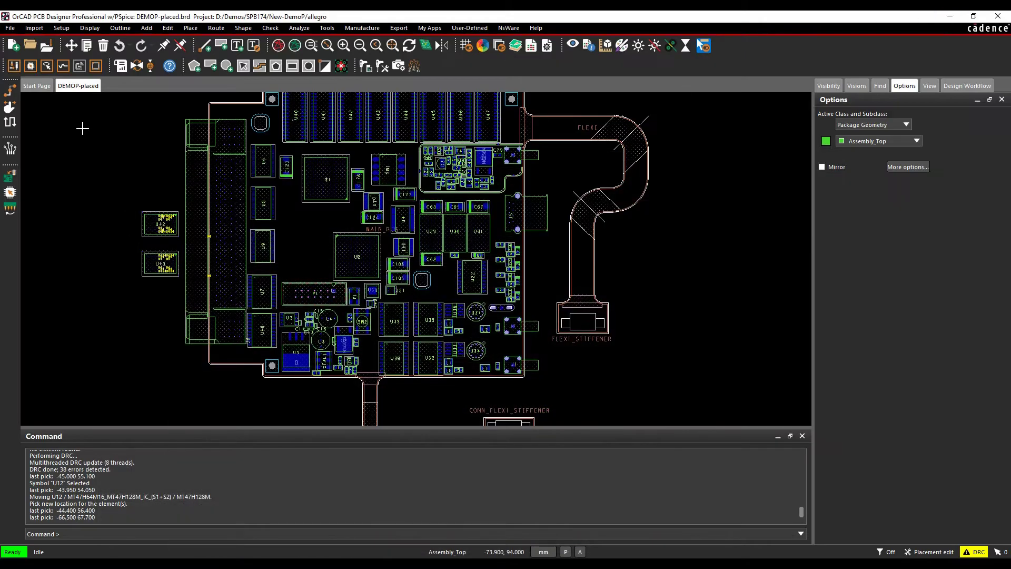
- Reposition U12 slightly on the board's left side
{"action": "left_click", "coordinate": [148, 229]}
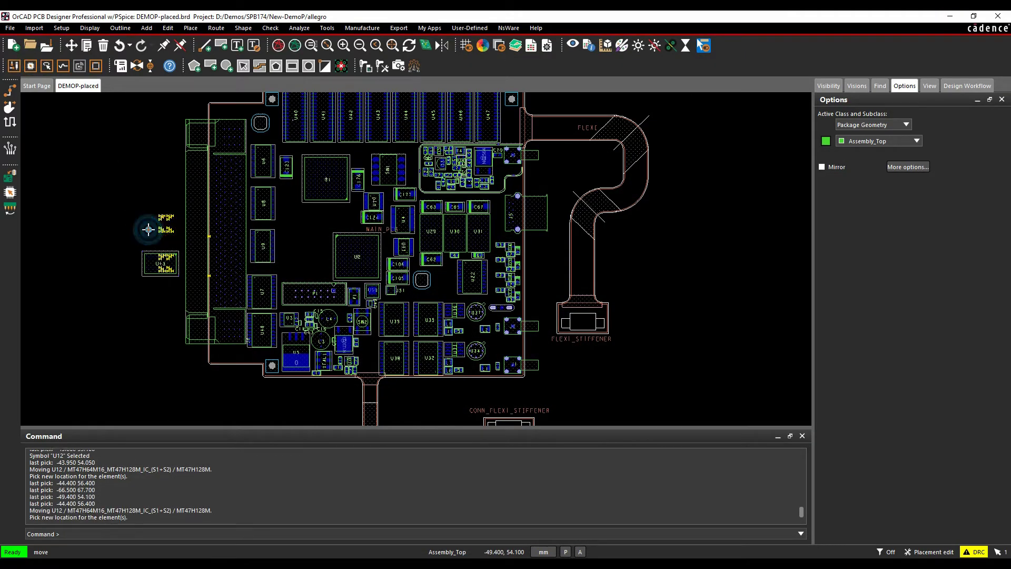
{"action": "scroll", "coordinate": [156, 228], "scroll_direction": "up", "scroll_amount": 2}
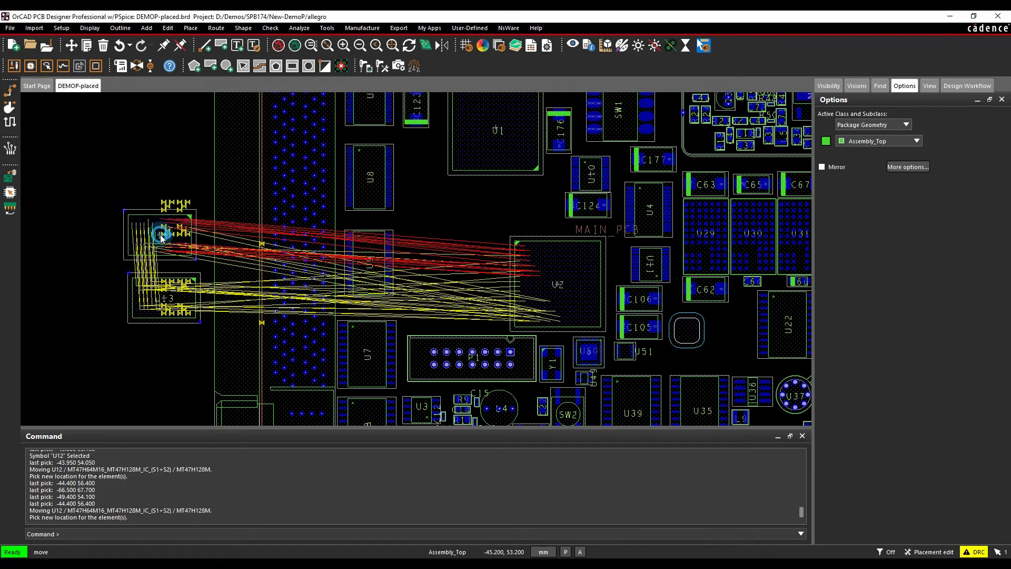
{"action": "left_click", "coordinate": [161, 237]}
{"action": "left_click", "coordinate": [216, 154]}
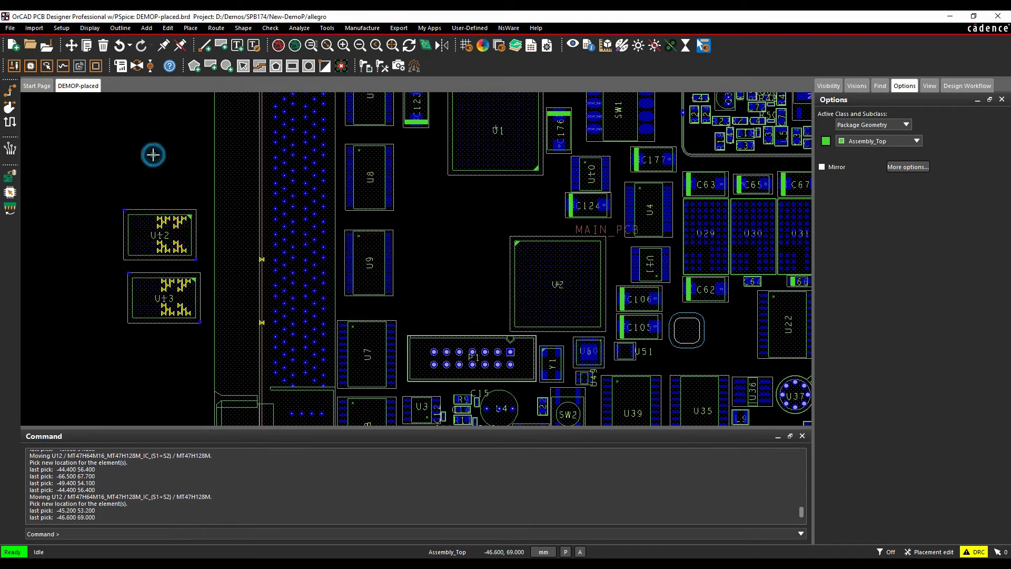
- In Vision Manager, switch Visions to No Vision and then back to Placement Vision
{"action": "left_click", "coordinate": [93, 29]}
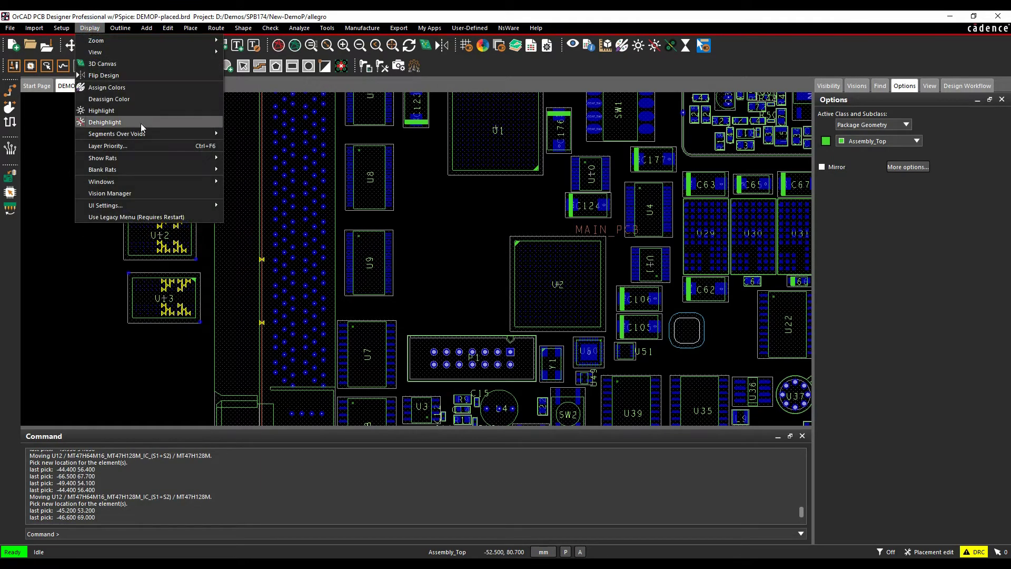
{"action": "left_click", "coordinate": [125, 193]}
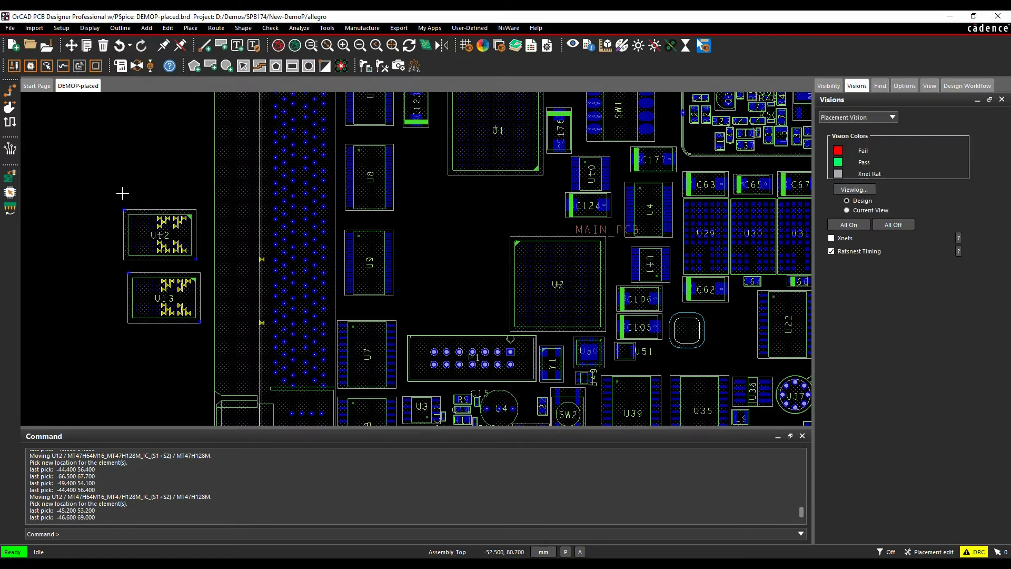
{"action": "left_click", "coordinate": [869, 117]}
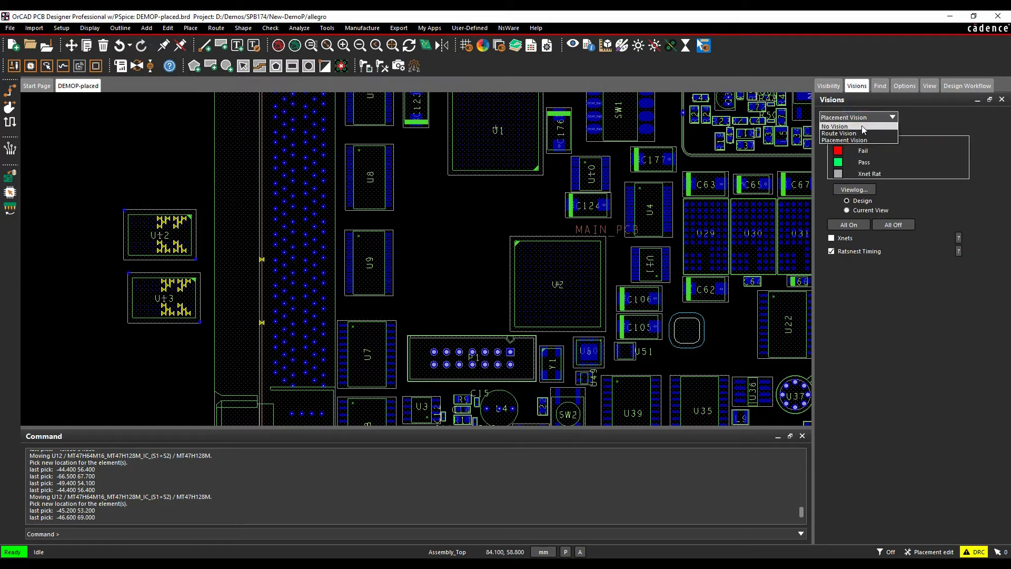
{"action": "left_click", "coordinate": [862, 128]}
{"action": "left_click", "coordinate": [861, 117]}
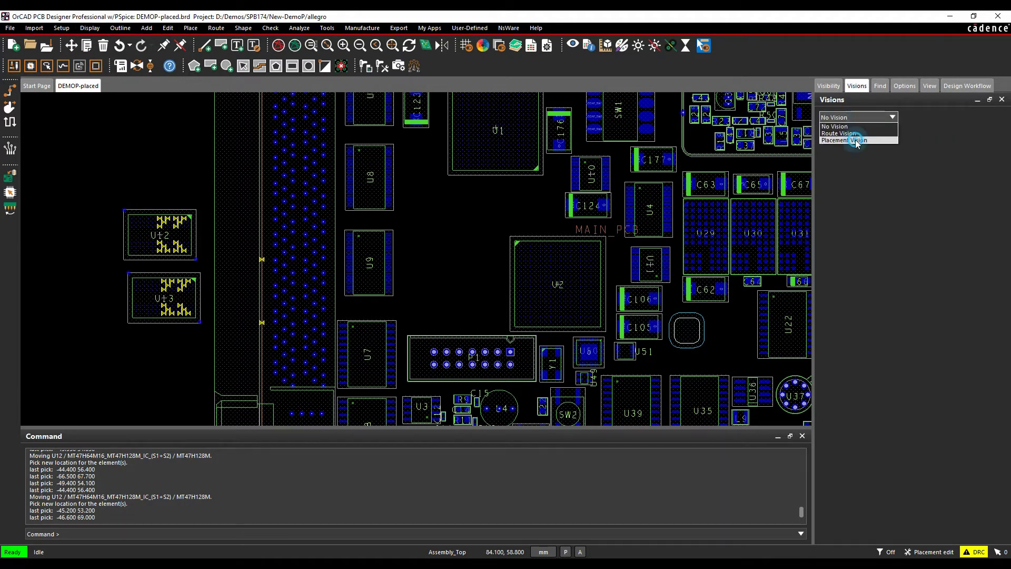
{"action": "left_click", "coordinate": [856, 141]}
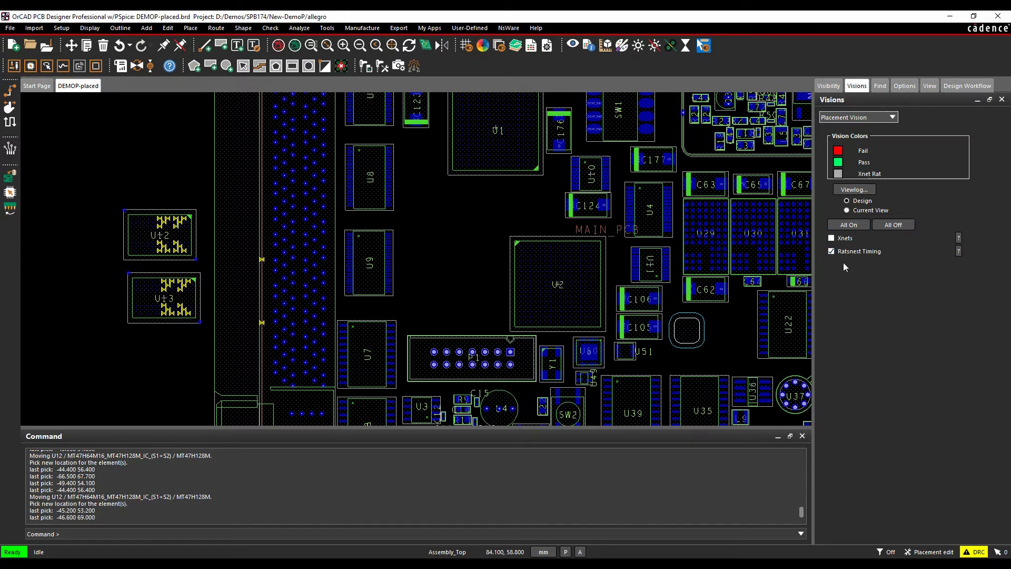
{"action": "left_click", "coordinate": [959, 252]}
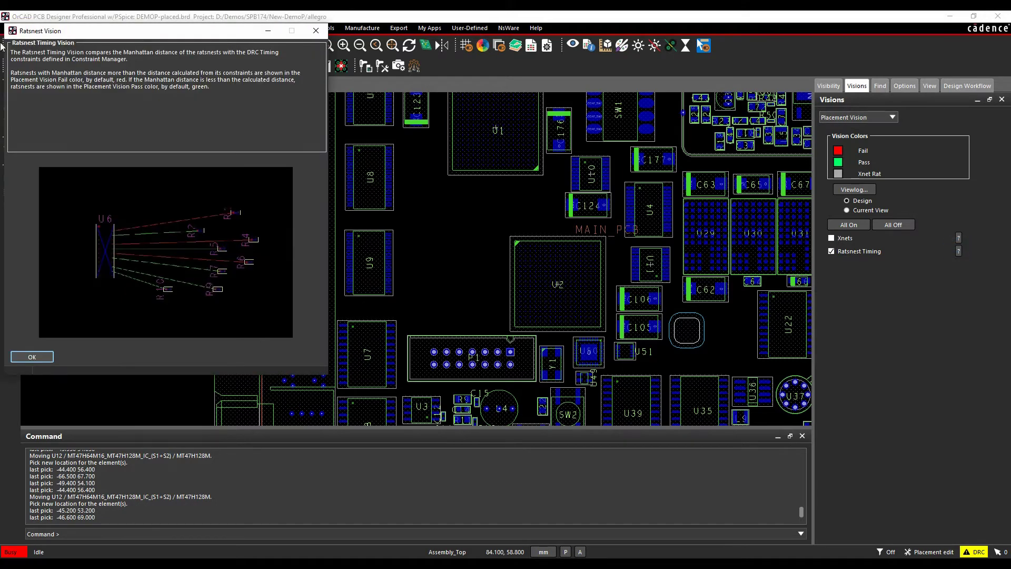
{"action": "left_click_drag", "start_coordinate": [96, 34], "coordinate": [209, 70]}
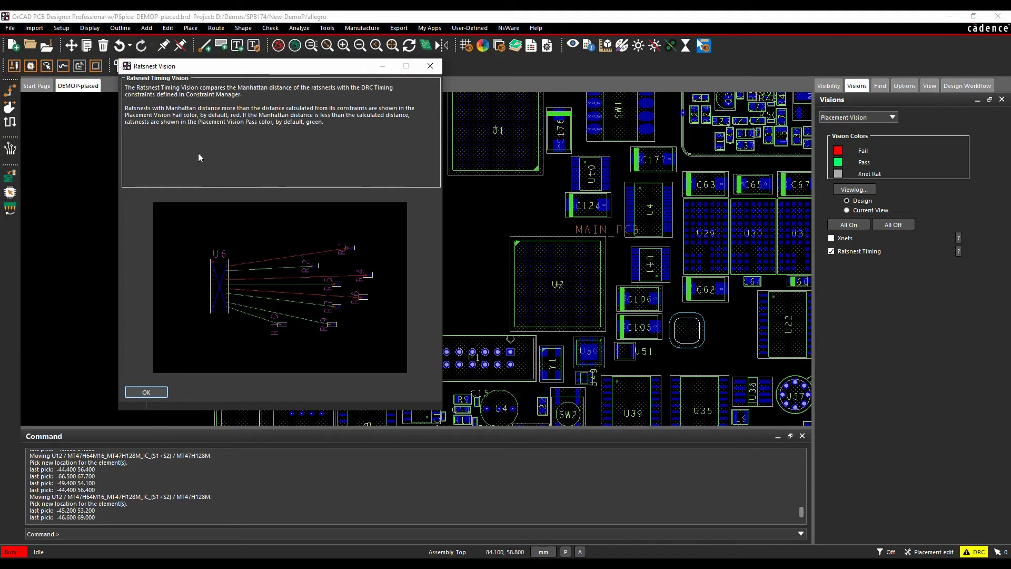
{"action": "left_click", "coordinate": [142, 393]}
{"action": "left_click", "coordinate": [958, 238]}
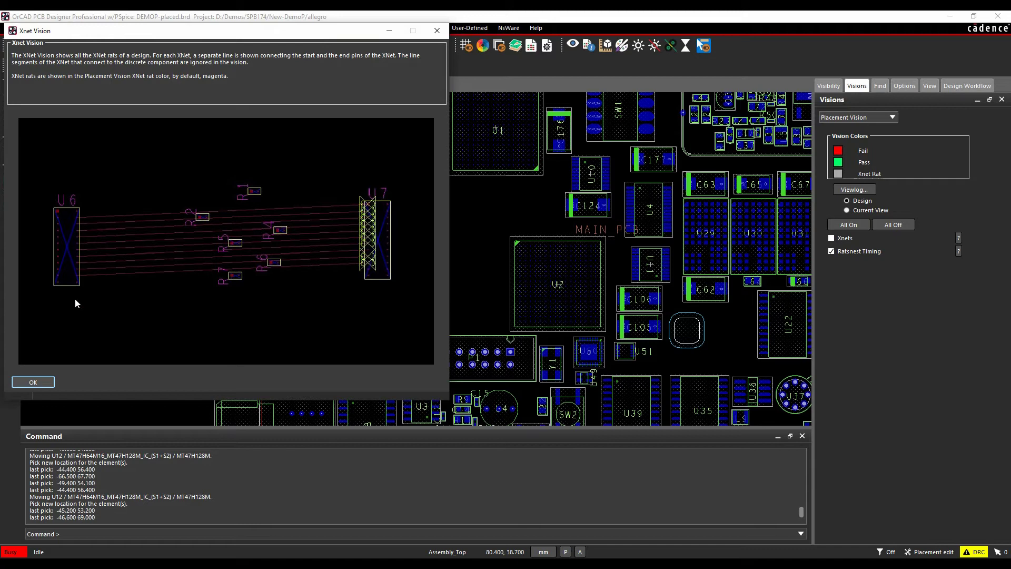
{"action": "left_click", "coordinate": [33, 381]}
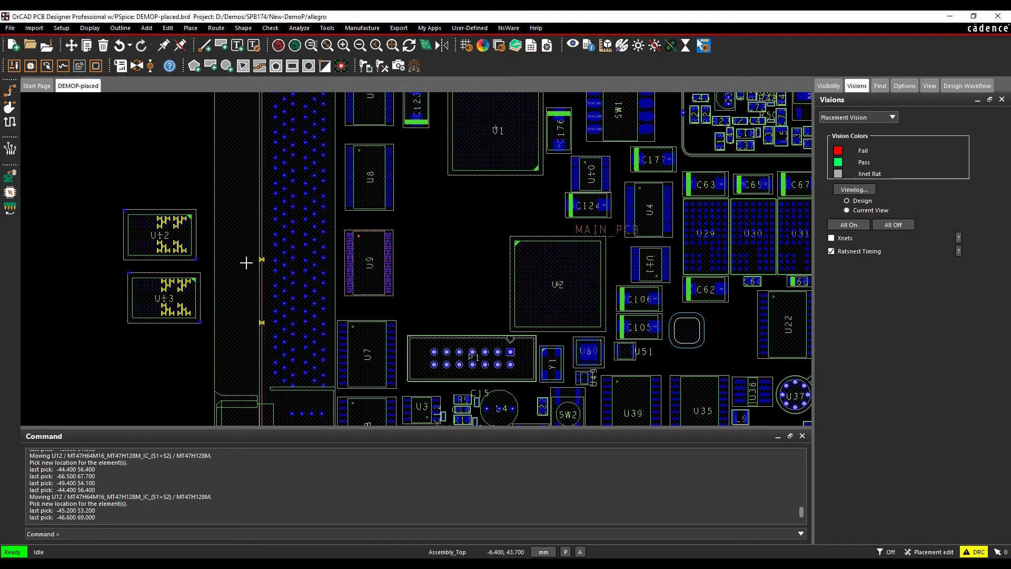
- Move U12 to sit just left of U2
{"action": "left_click", "coordinate": [159, 235]}
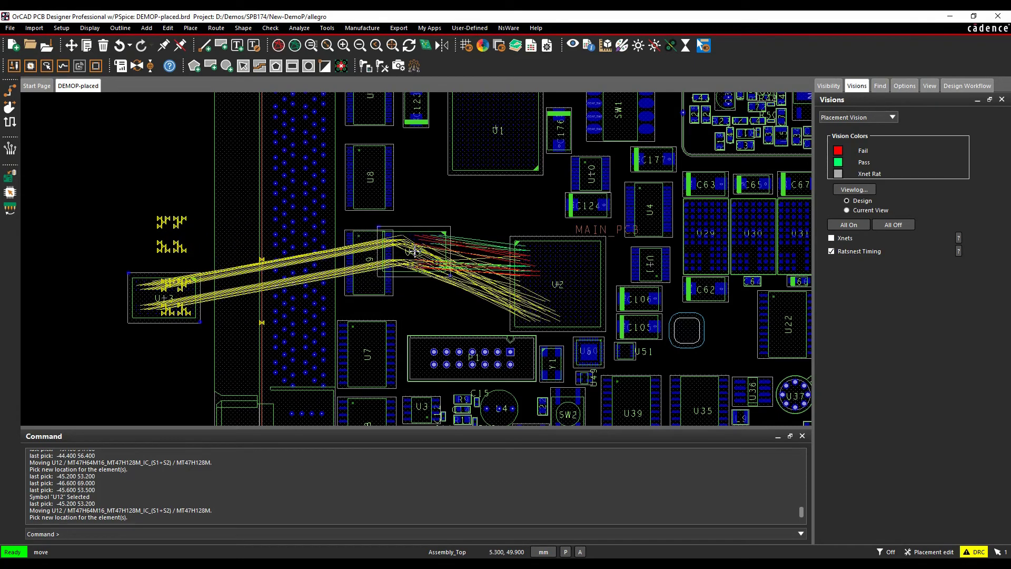
{"action": "scroll", "coordinate": [417, 251], "scroll_direction": "up", "scroll_amount": 2}
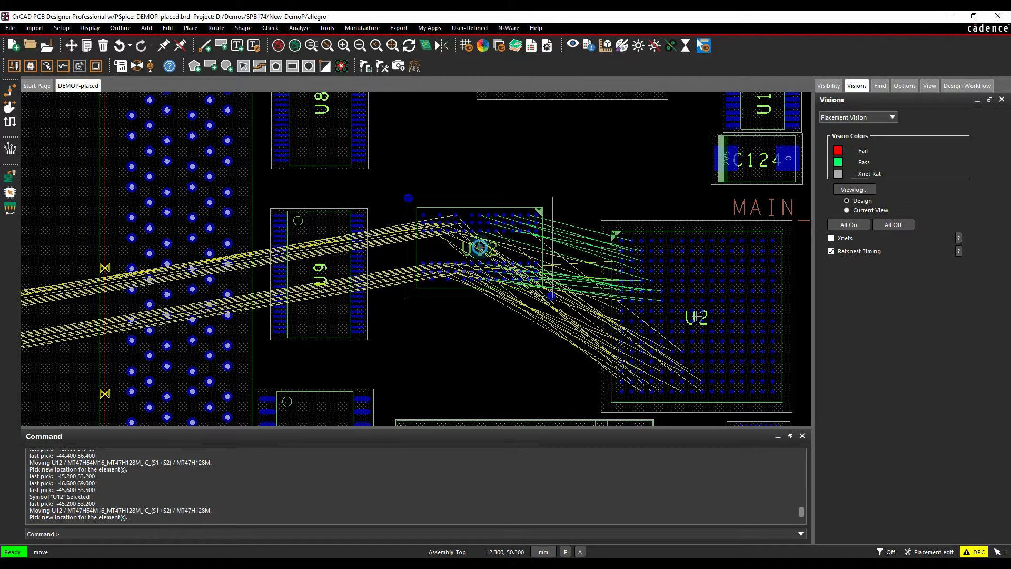
{"action": "left_click", "coordinate": [479, 246]}
{"action": "scroll", "coordinate": [427, 335], "scroll_direction": "down", "scroll_amount": 2}
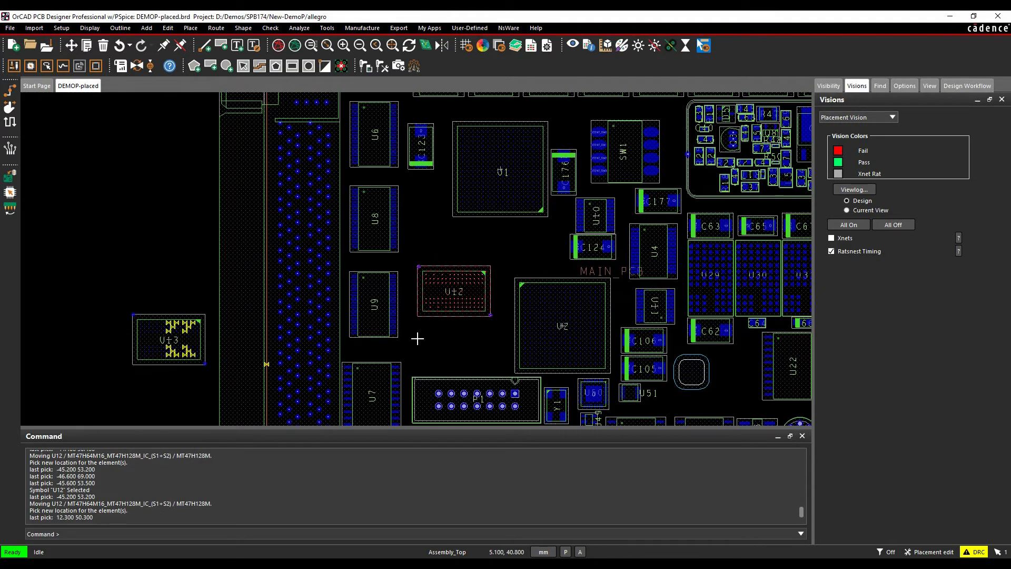
- Move U13 below U12 beside U2 and finish the move command
{"action": "left_click", "coordinate": [155, 327]}
{"action": "left_click", "coordinate": [168, 339]}
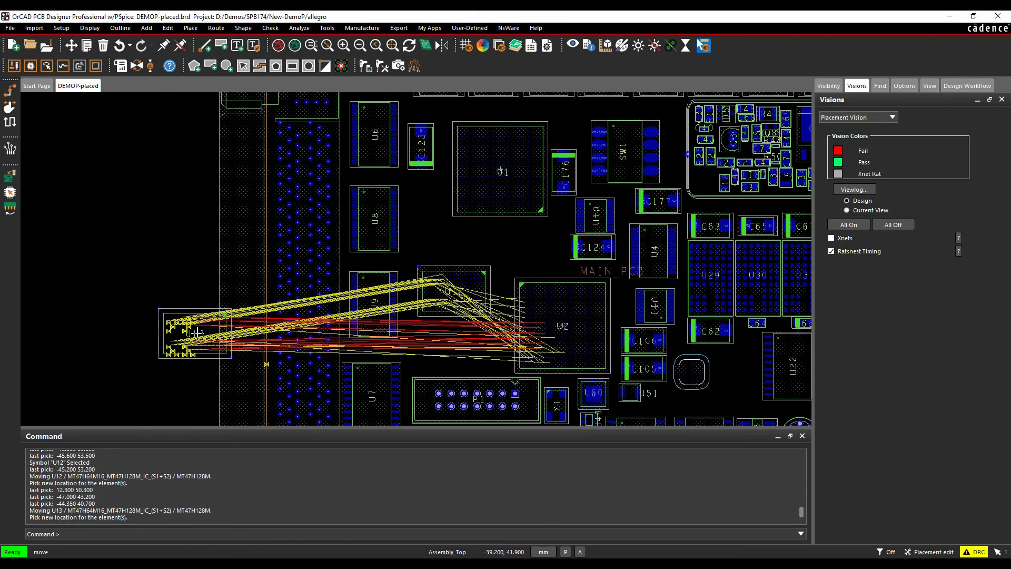
{"action": "scroll", "coordinate": [397, 345], "scroll_direction": "up", "scroll_amount": 2}
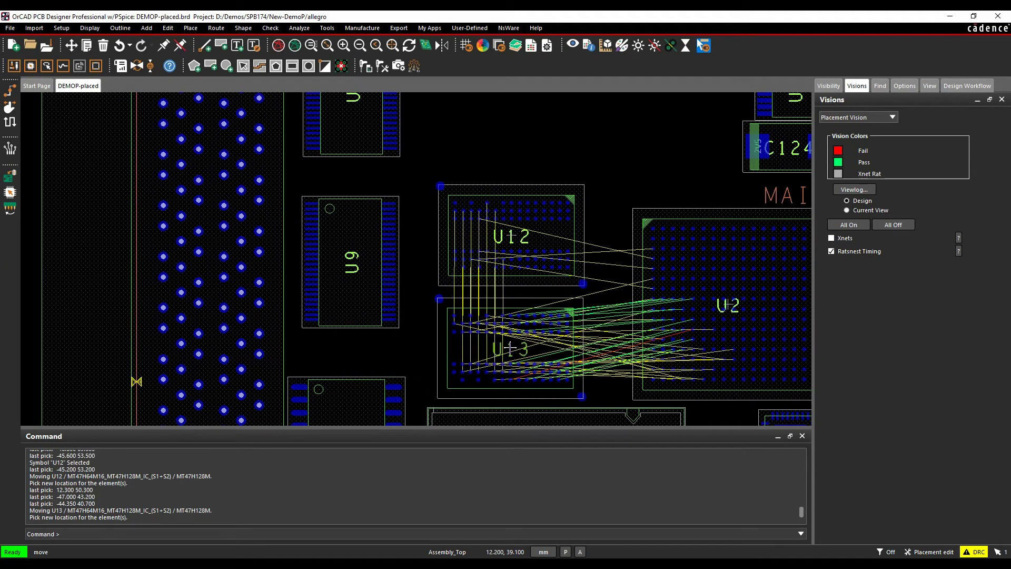
{"action": "left_click", "coordinate": [512, 348]}
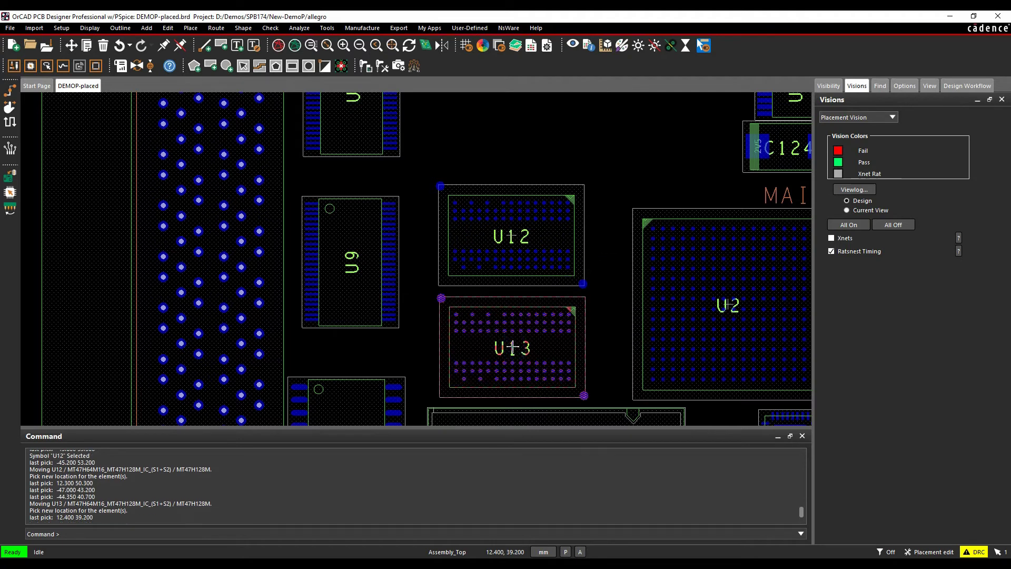
{"action": "right_click", "coordinate": [511, 108]}
{"action": "left_click", "coordinate": [548, 130]}
{"action": "left_click", "coordinate": [453, 118]}
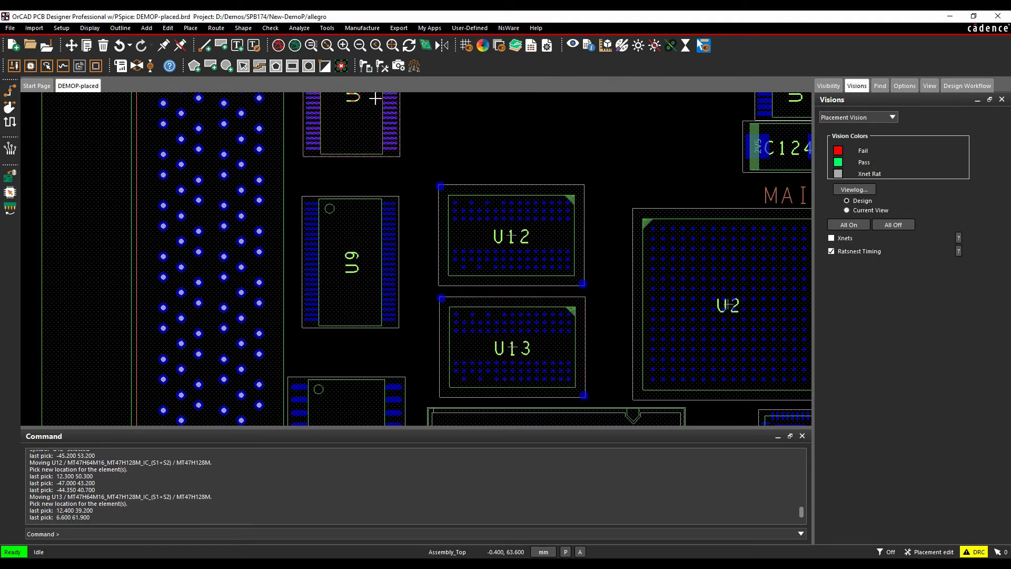
- Open Constraint Manager and scroll the Min/Max Propagation Delays sheet to confirm DDR_DQ nets pass
{"action": "left_click", "coordinate": [532, 47]}
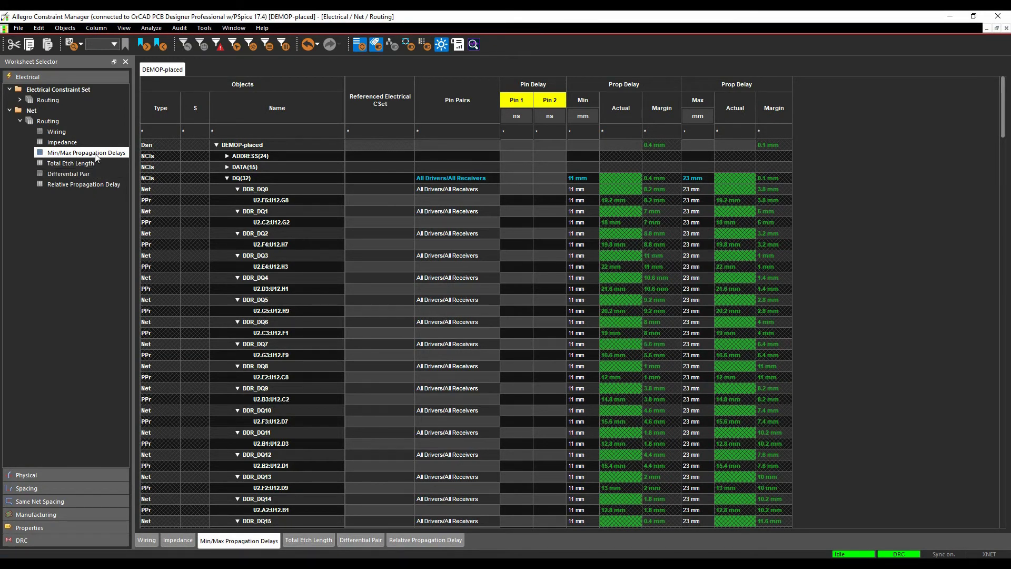
{"action": "scroll", "coordinate": [712, 250], "scroll_direction": "down", "scroll_amount": 2}
{"action": "scroll", "coordinate": [712, 251], "scroll_direction": "down", "scroll_amount": 11}
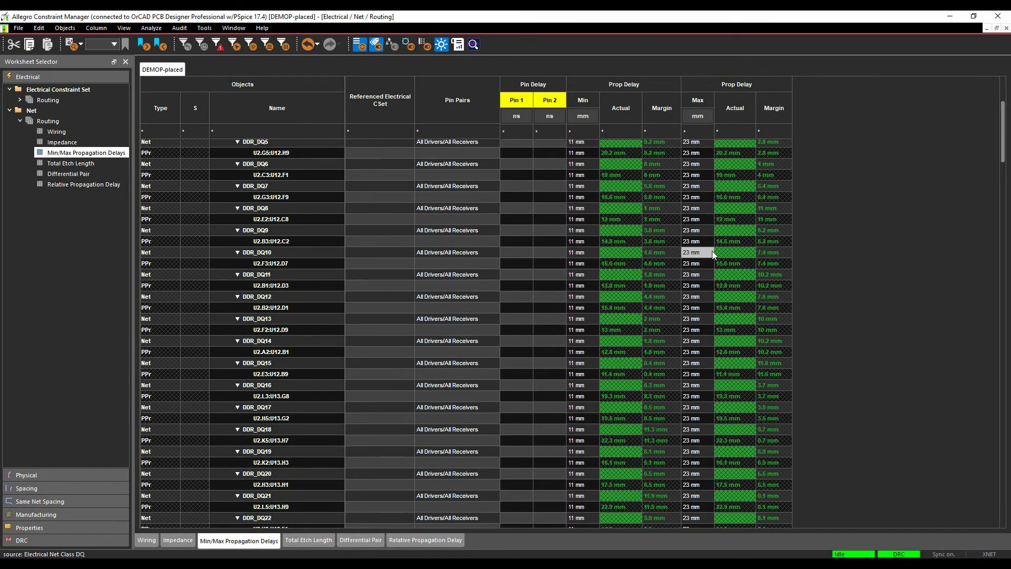
{"action": "scroll", "coordinate": [712, 254], "scroll_direction": "up", "scroll_amount": 9}
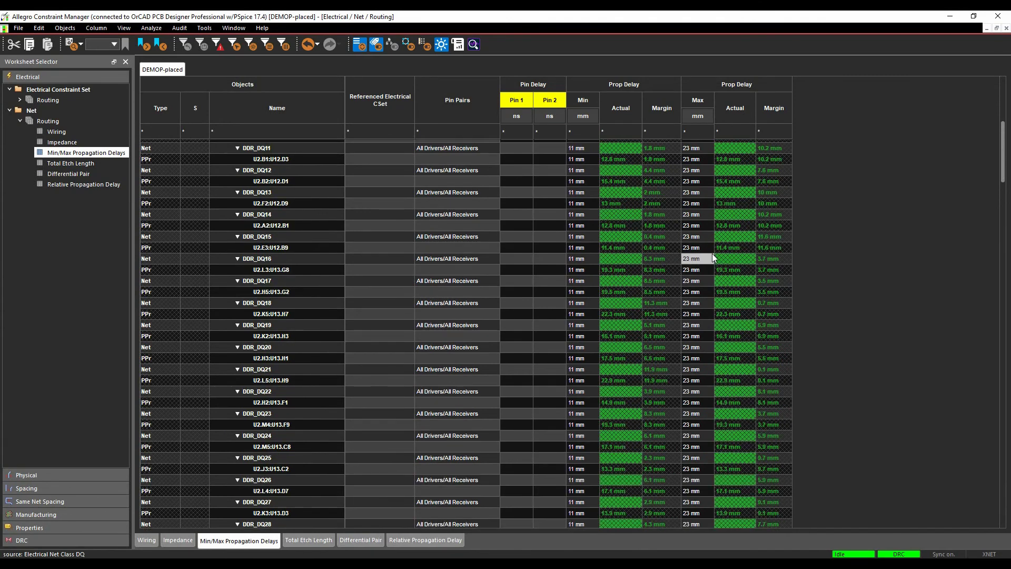